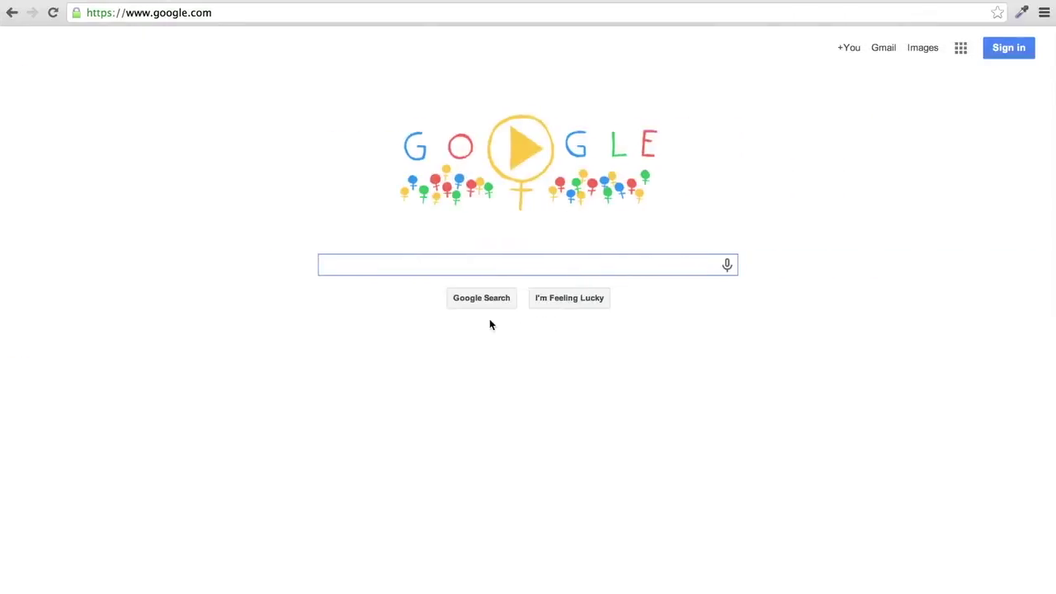
- Load the LiveU Central dashboard in Chrome by entering its lu-central.liveu address
click(338, 13)
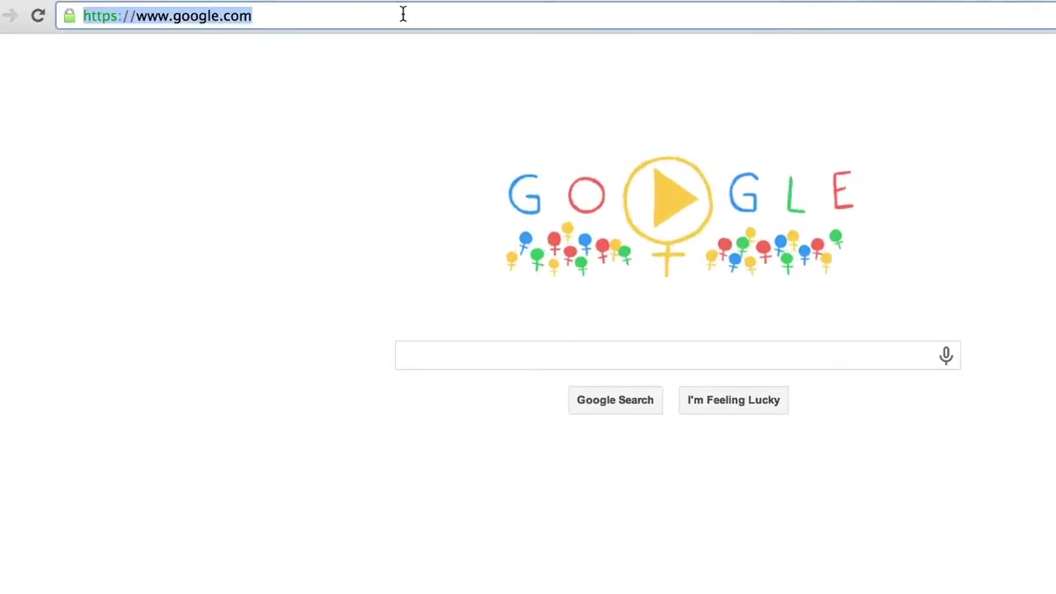
text(lu-central.liveu.)
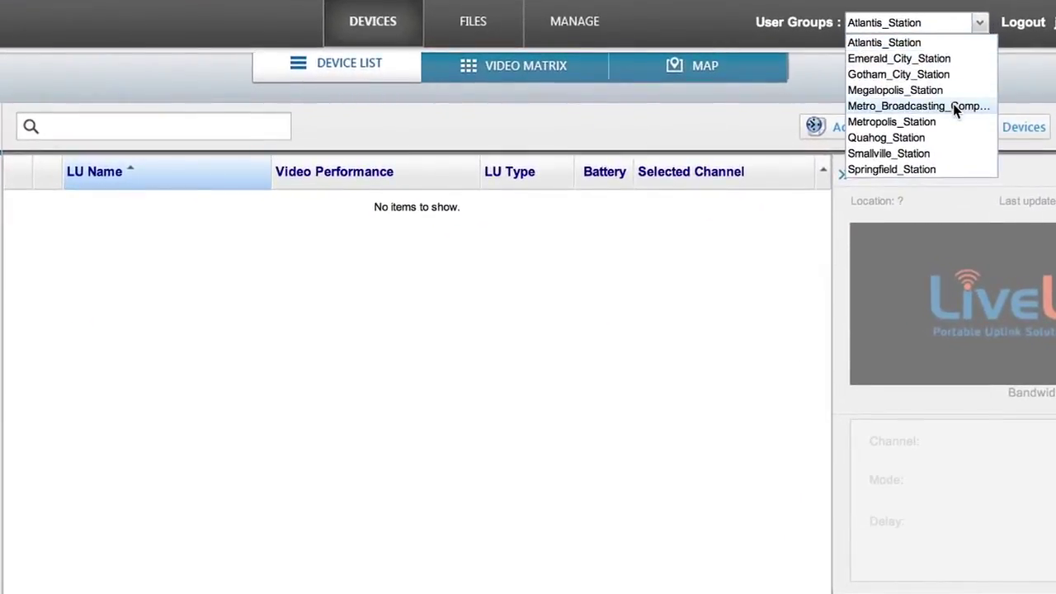
- Show the Metro Broadcasting group's devices, then continue to password entry for the Gotham City Station login
click(954, 107)
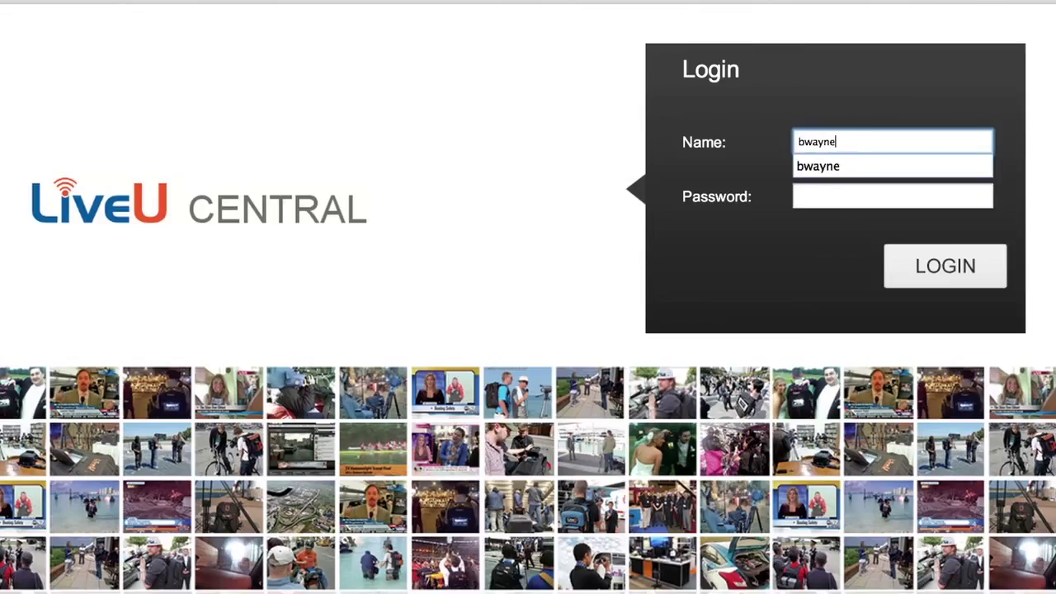
click(892, 196)
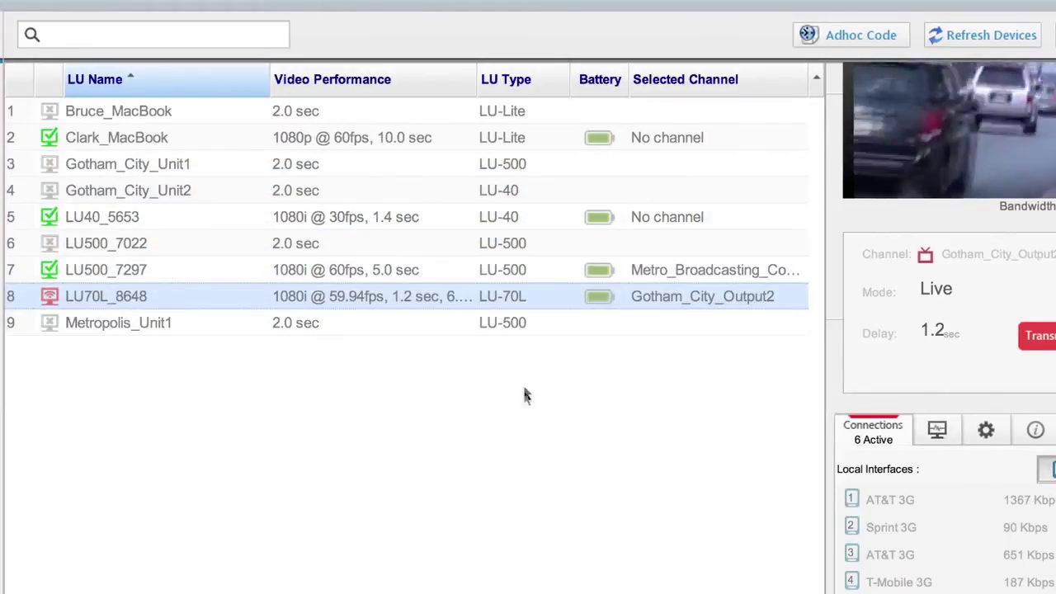
- Inspect the details of LU500_7297, LU70L_8648 and the offline Metropolis_Unit1 in the device panel
key(Up)
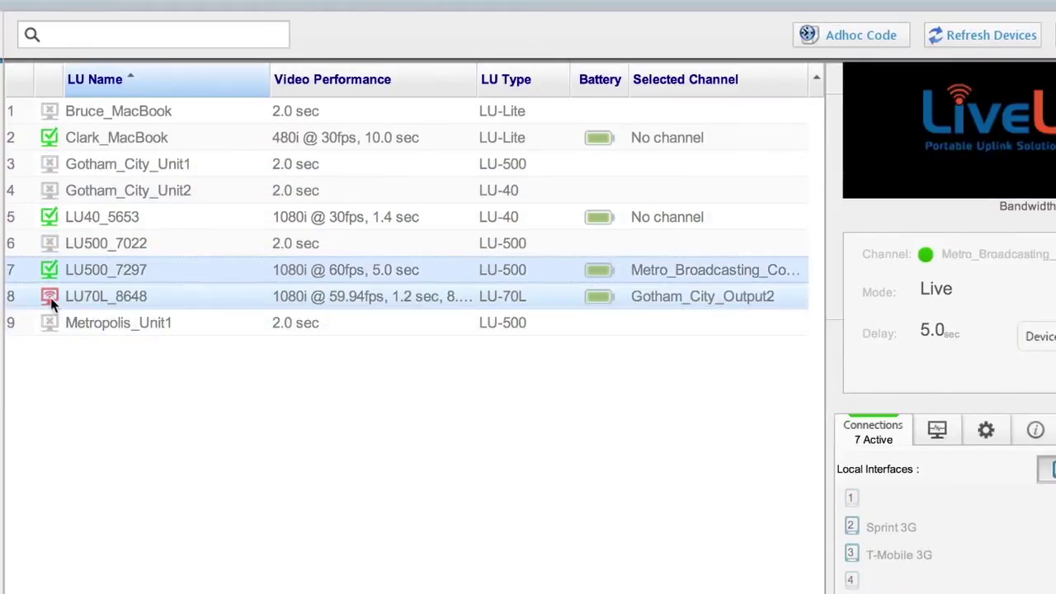
click(51, 298)
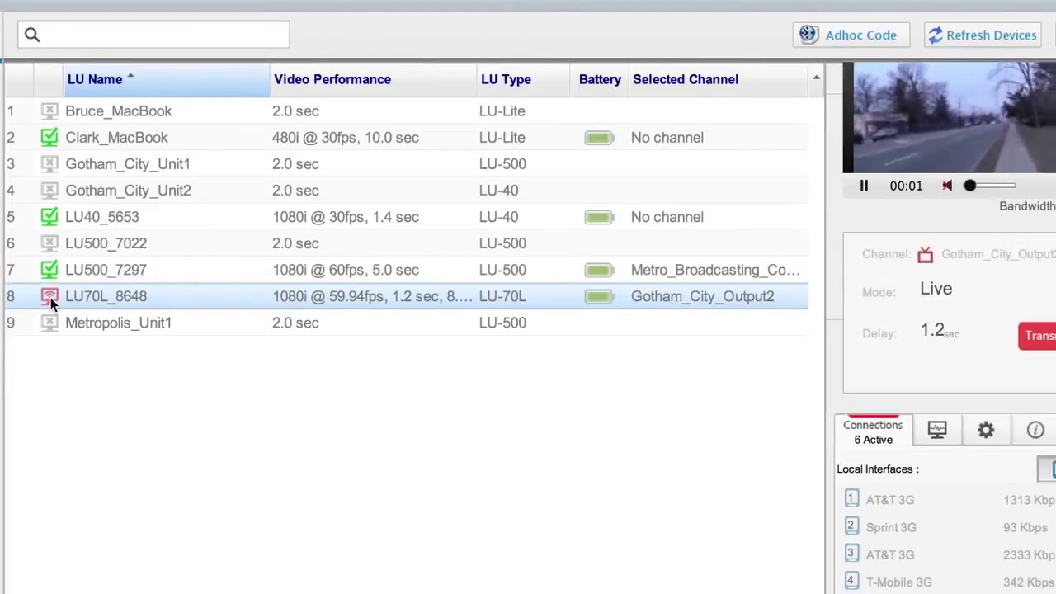
click(50, 270)
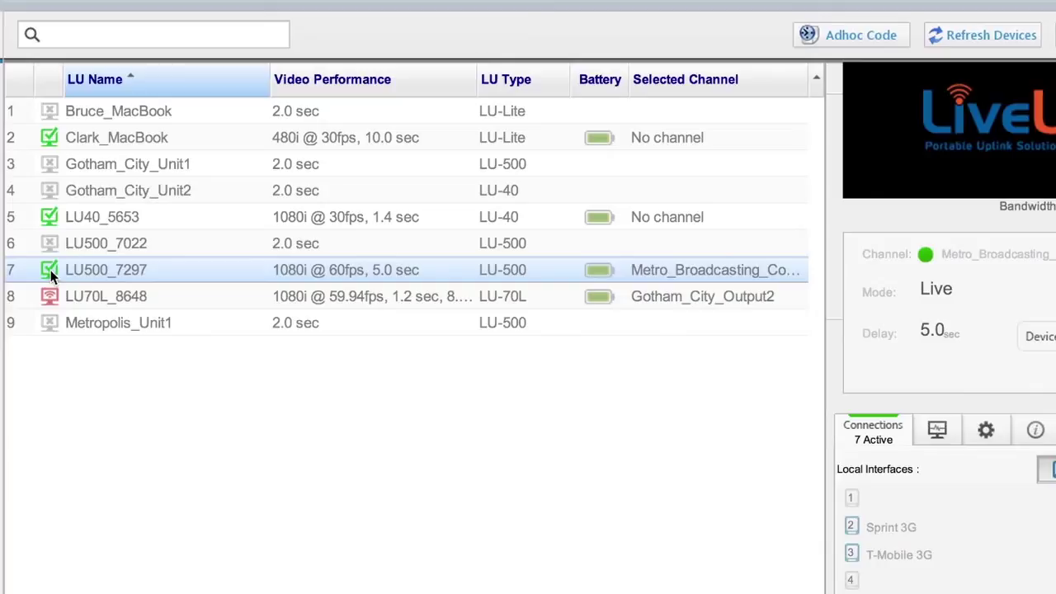
click(50, 330)
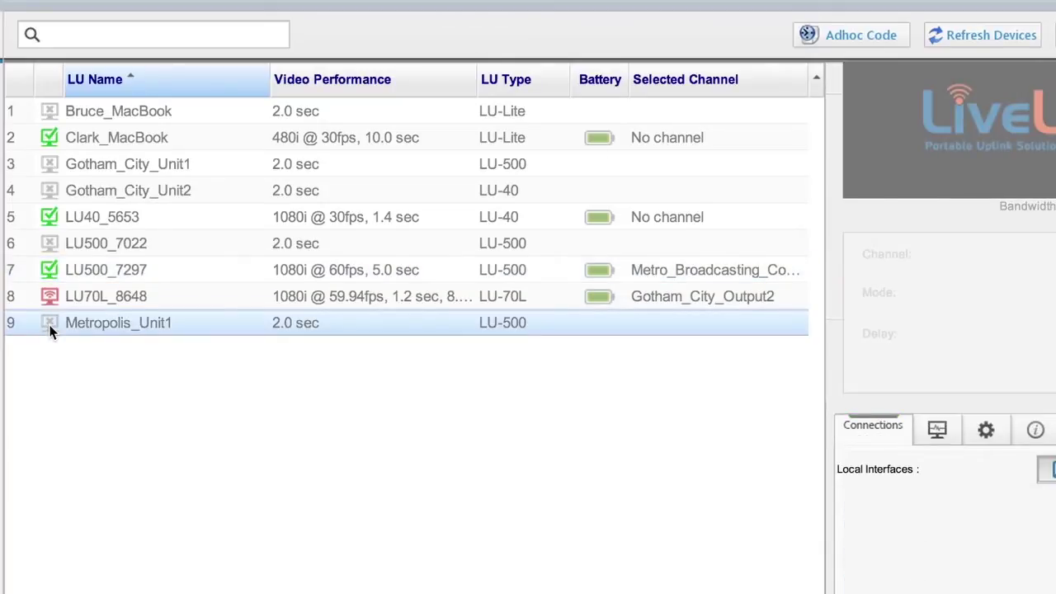
click(50, 296)
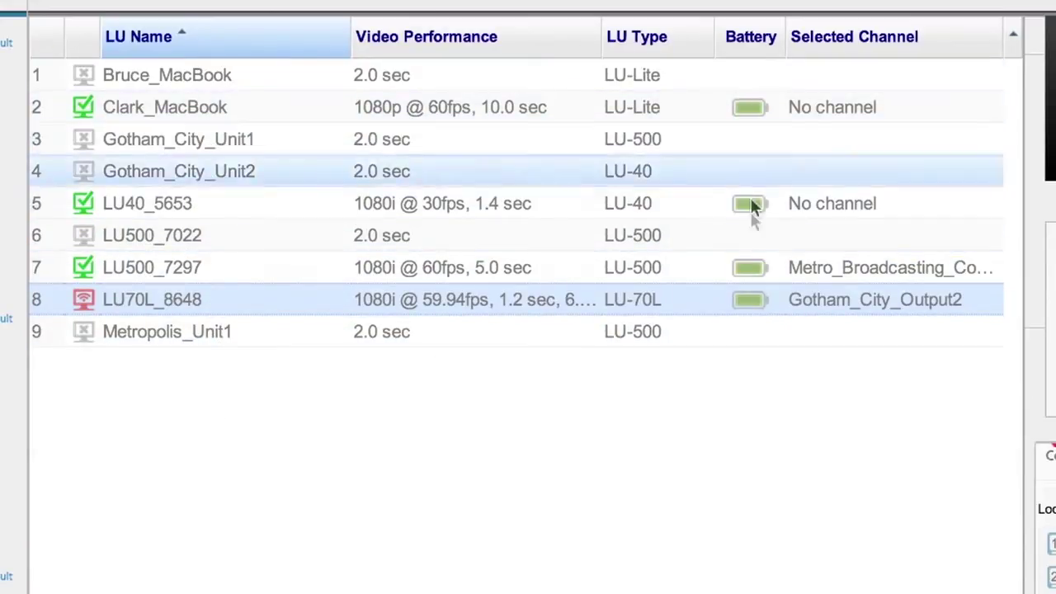
click(252, 268)
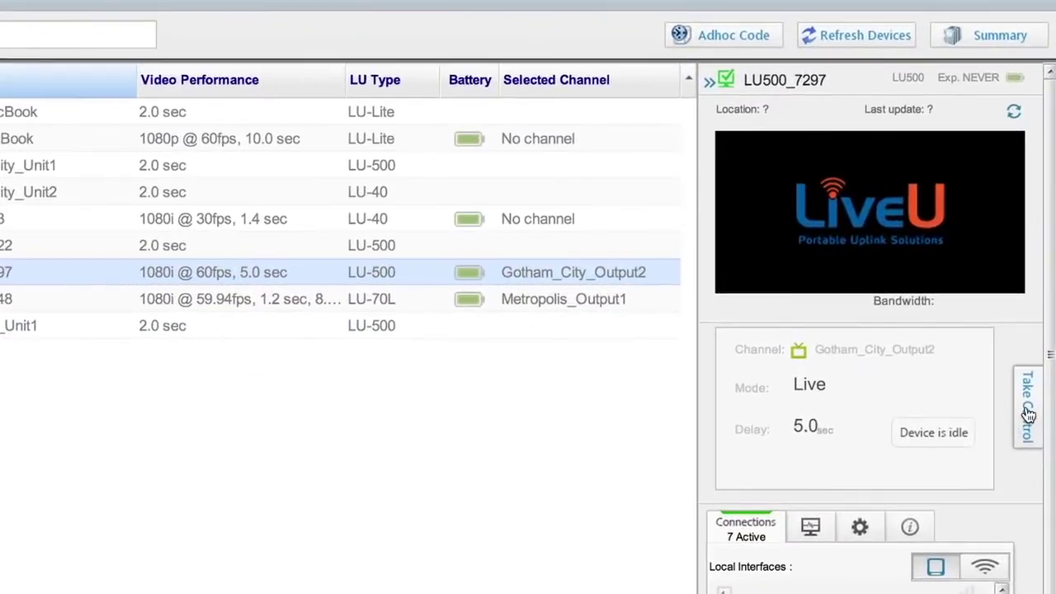
- Take control of LU500_7297 and set its channel to Gotham_City_Output2
click(1008, 378)
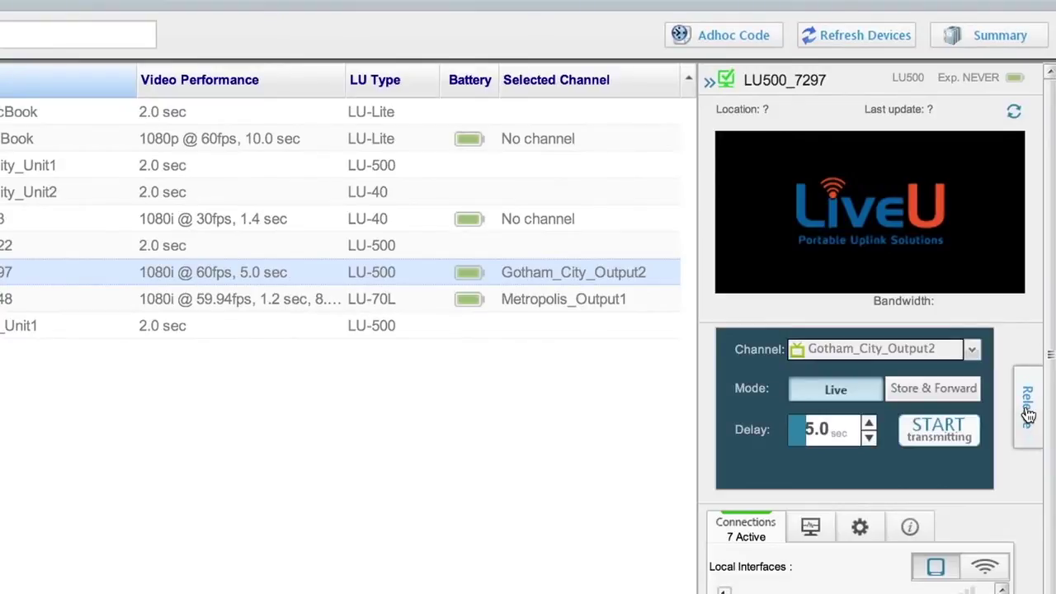
click(973, 353)
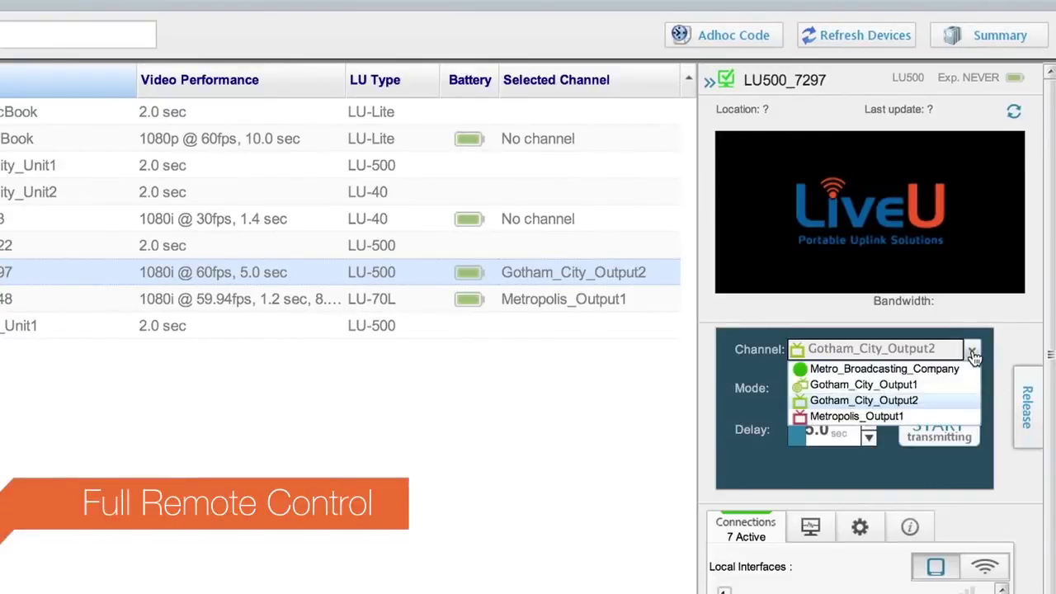
click(904, 400)
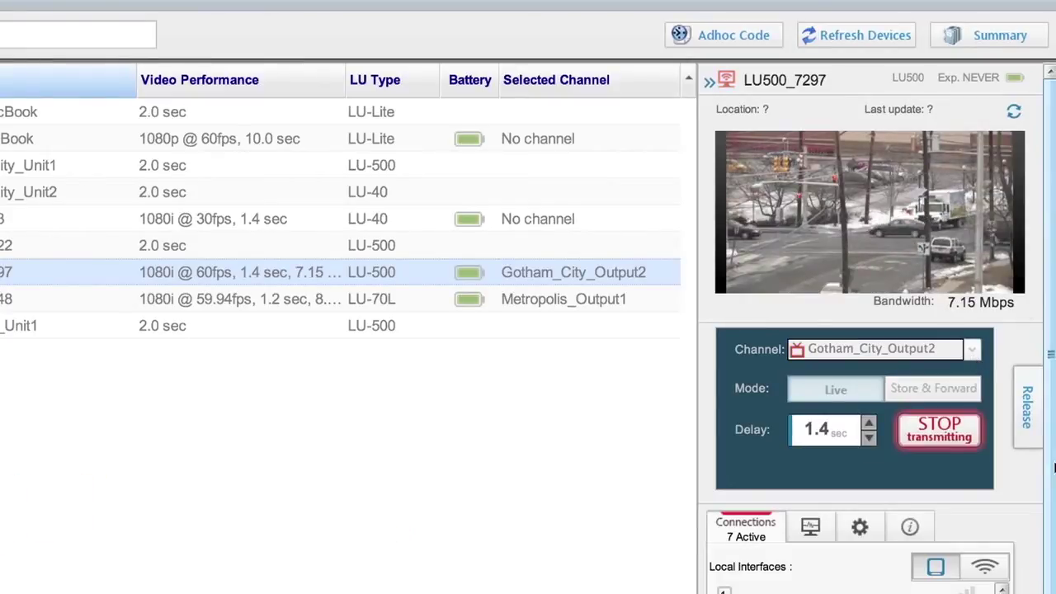
- Review LU500_7297's extension connections, per-modem bandwidth graphs, and version and uptime info
scroll(1054, 468, down, 3)
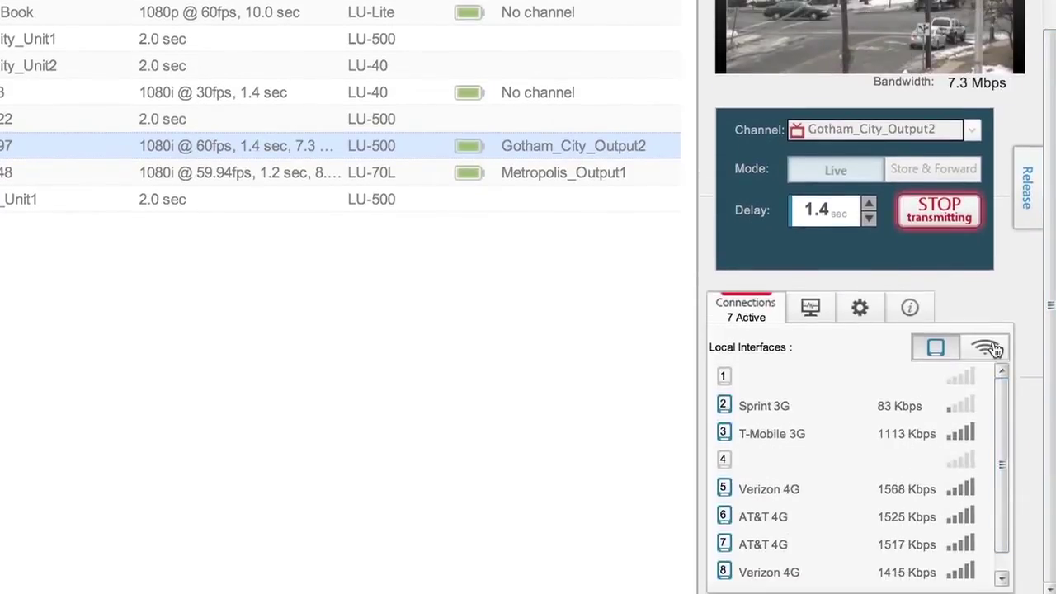
click(988, 347)
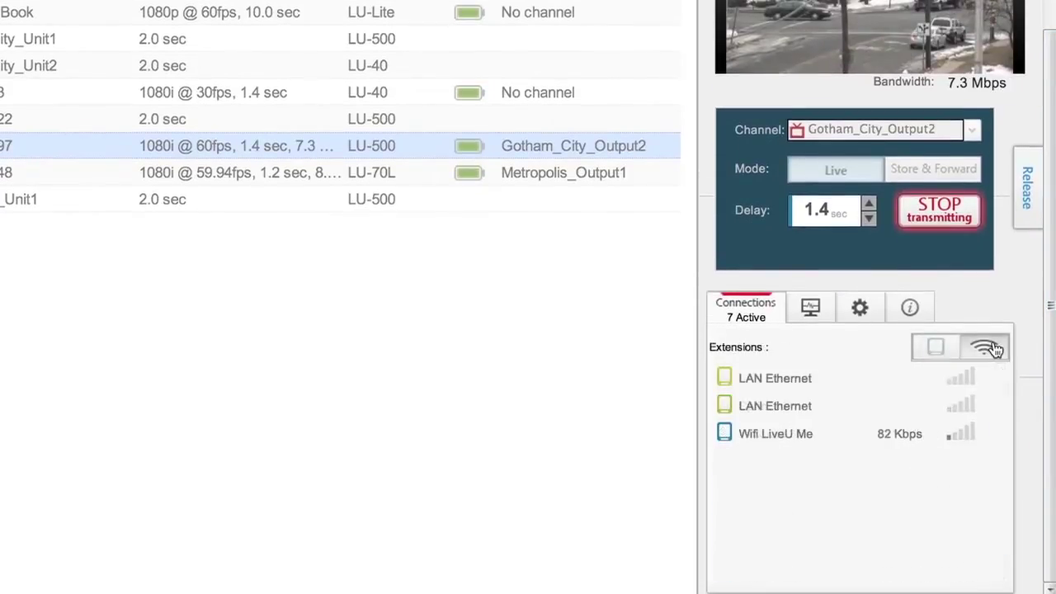
click(885, 564)
click(884, 564)
click(885, 564)
click(885, 565)
click(885, 566)
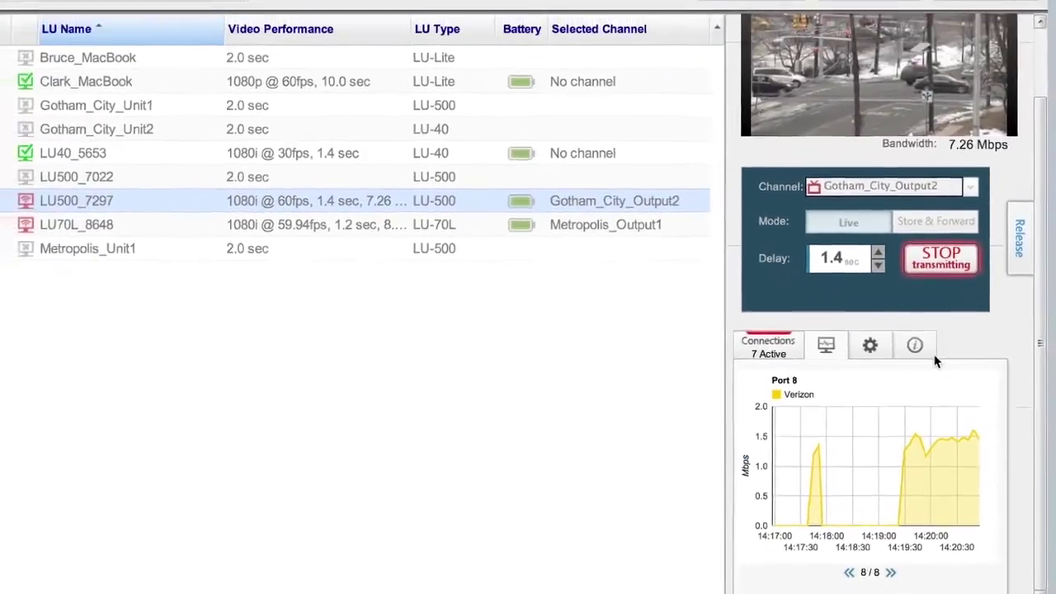
click(912, 309)
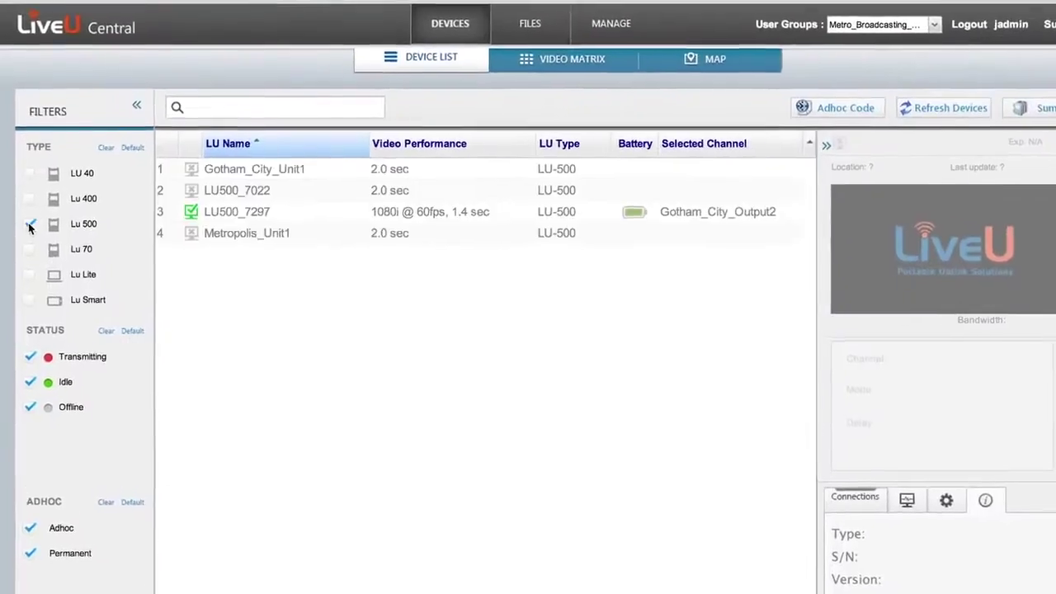
- Filter the device list to include Lu Lite, exclude LU 500, and hide Transmitting and Offline devices
click(32, 272)
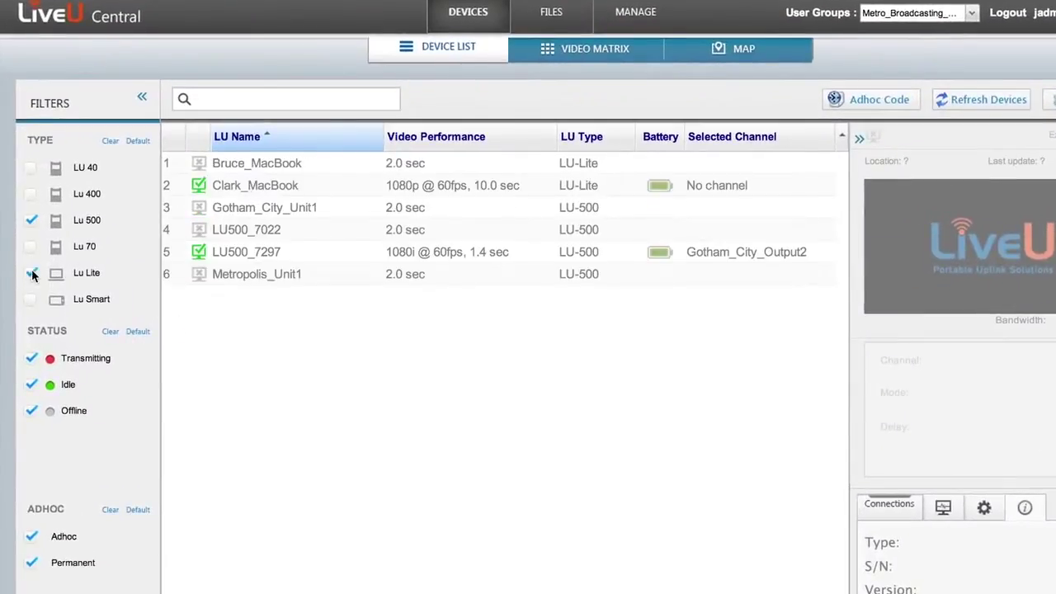
click(32, 219)
click(32, 359)
click(31, 410)
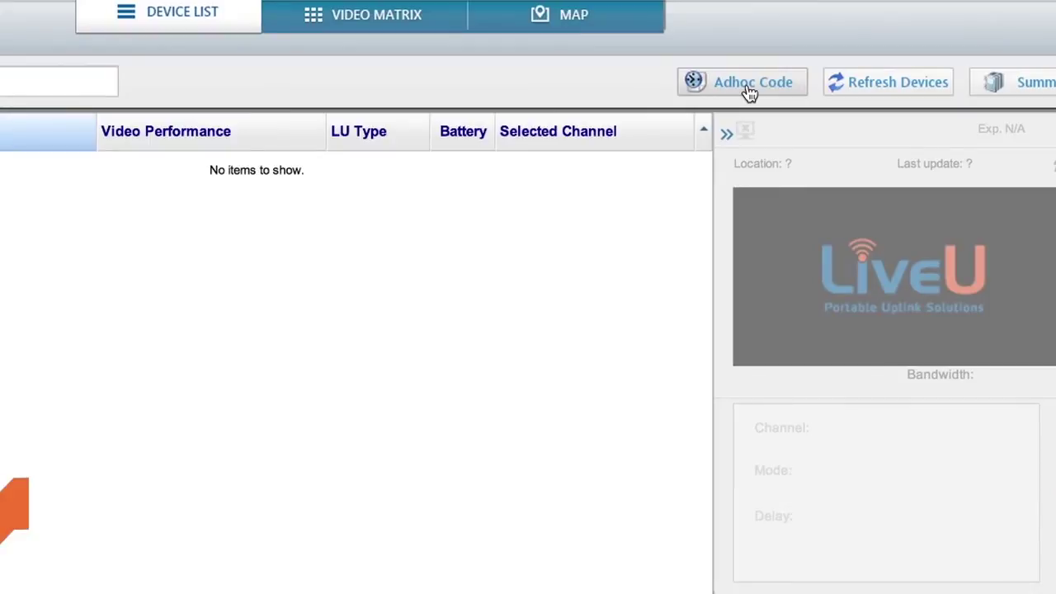
- Pair the iPhone via ad hoc code and stream it live to Gotham_City_Output2 with 2.0 sec delay
click(749, 93)
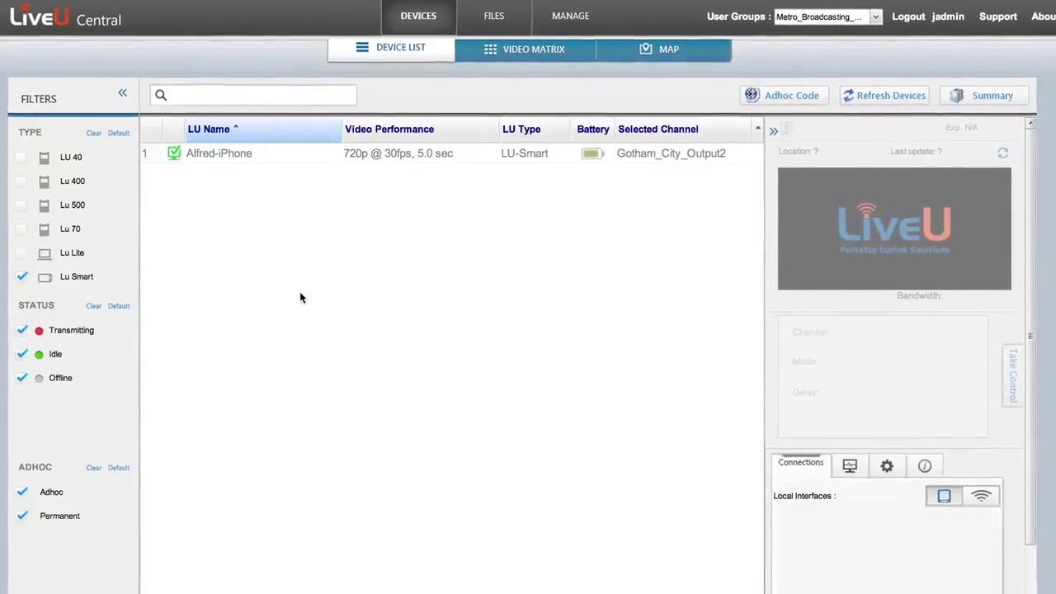
click(275, 154)
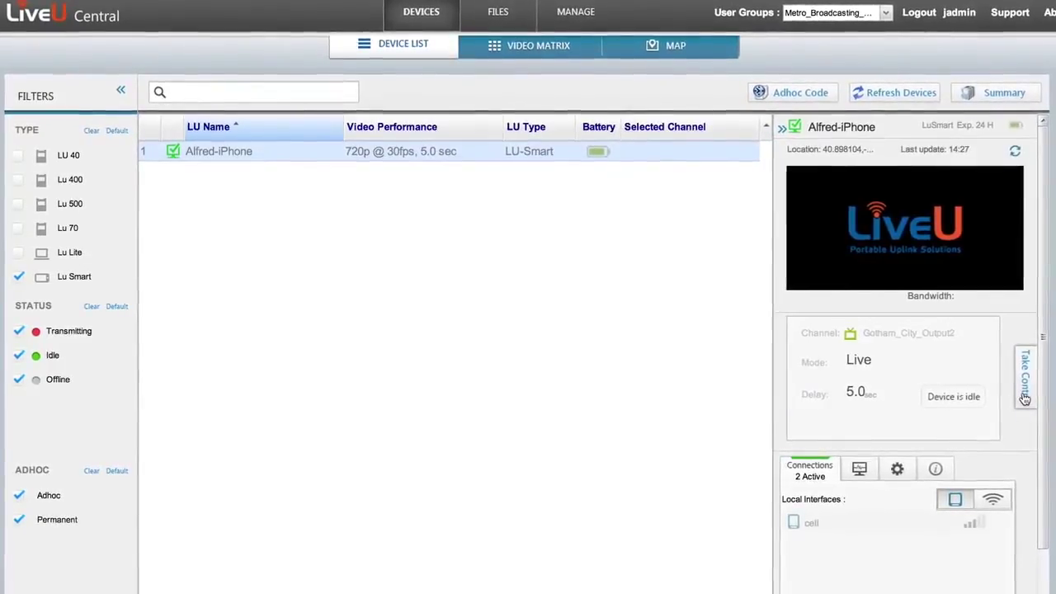
click(1025, 396)
click(916, 333)
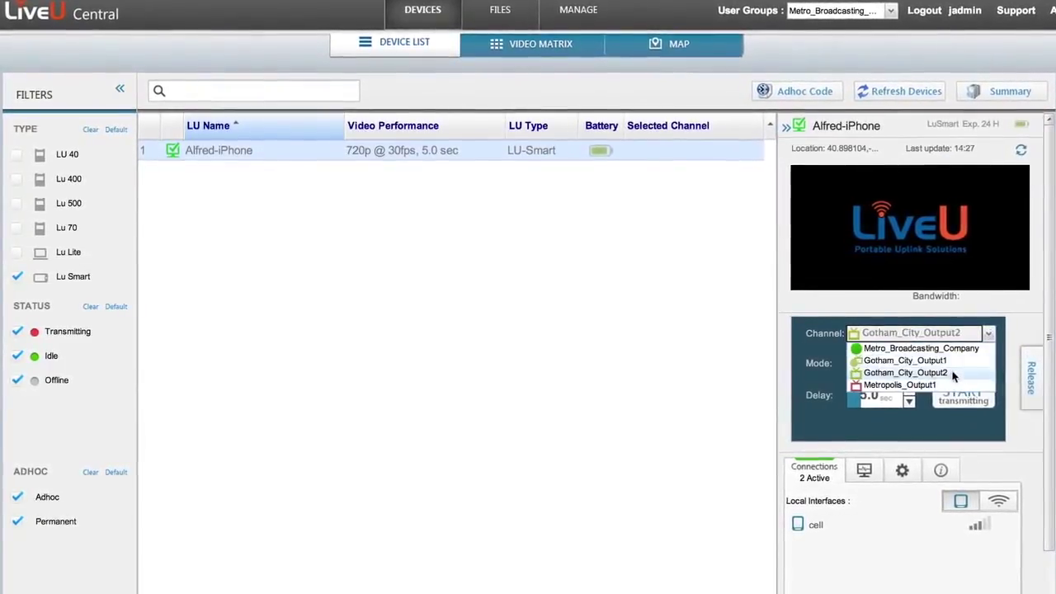
click(905, 372)
click(909, 402)
click(908, 402)
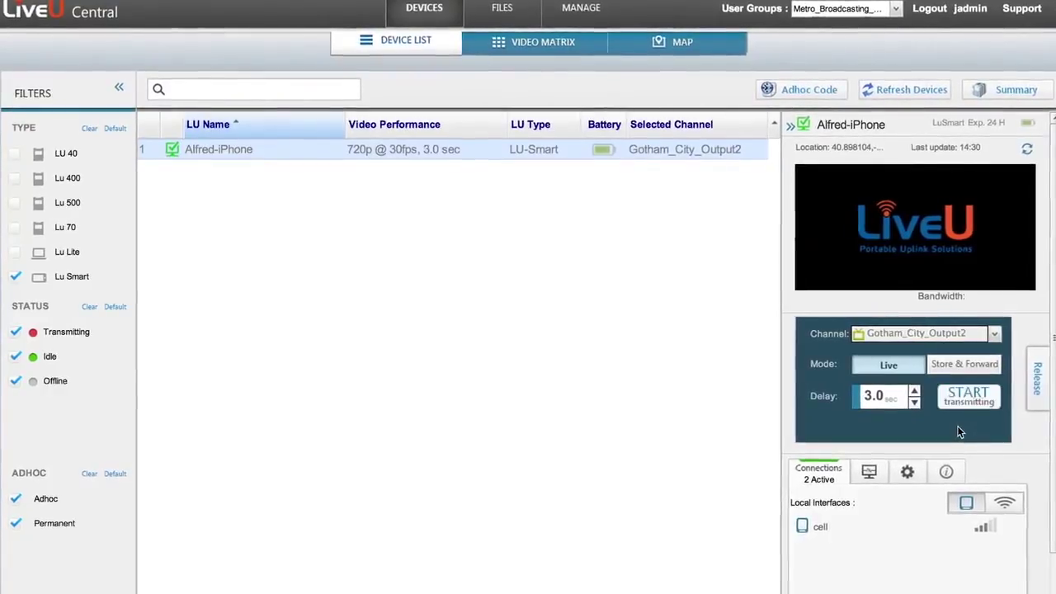
click(914, 402)
click(968, 395)
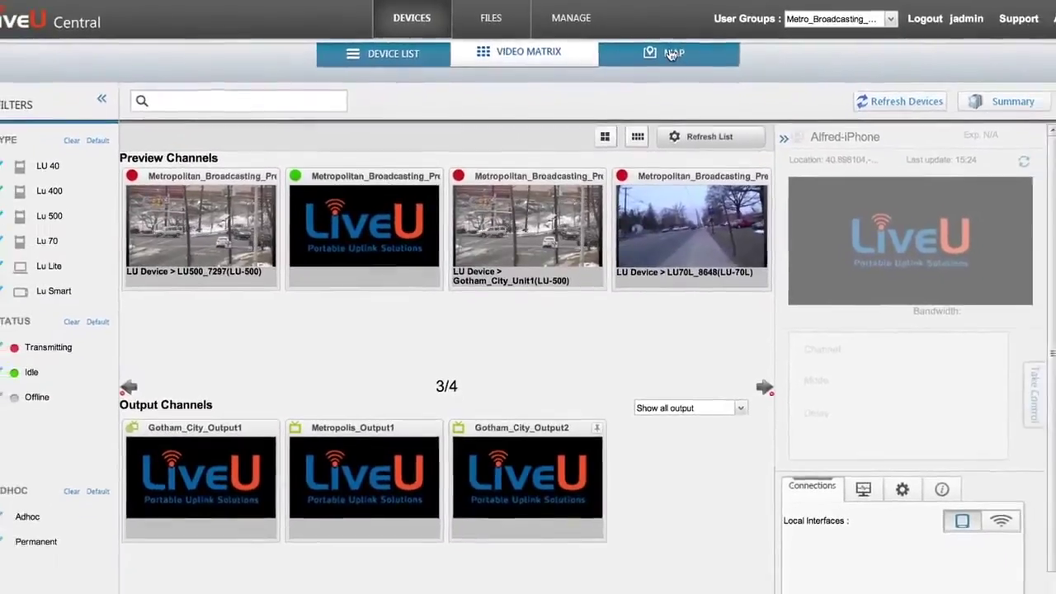
- View the iPhone's coordinates on the device map, then close the location popup
click(665, 49)
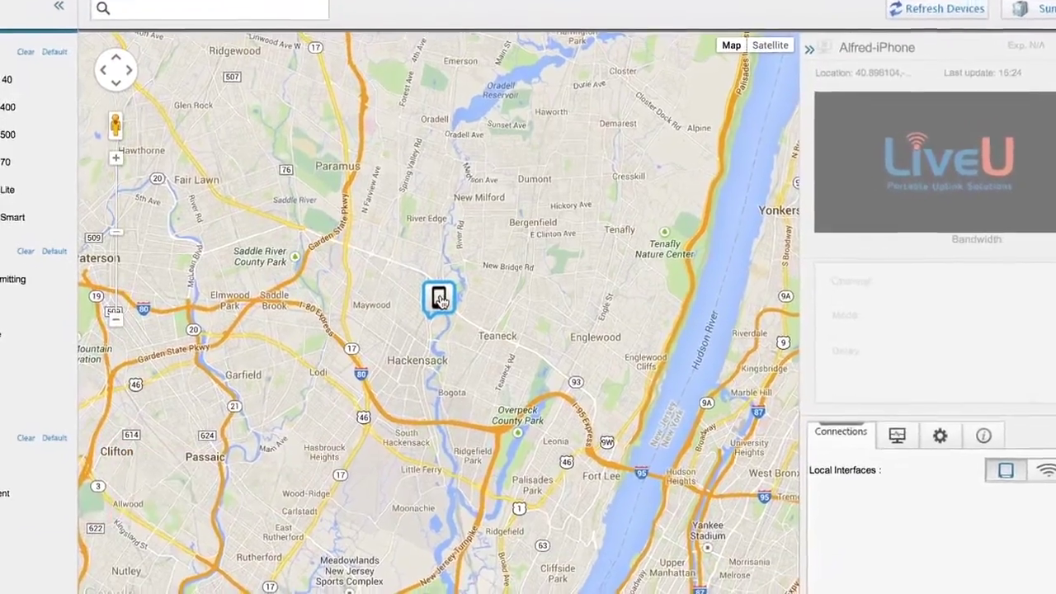
click(451, 348)
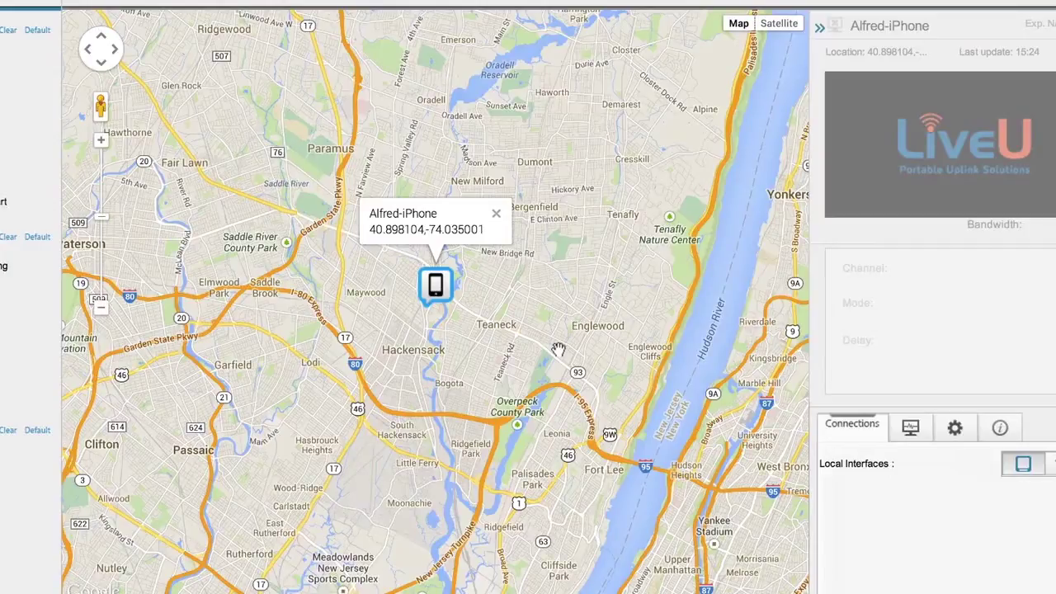
click(498, 218)
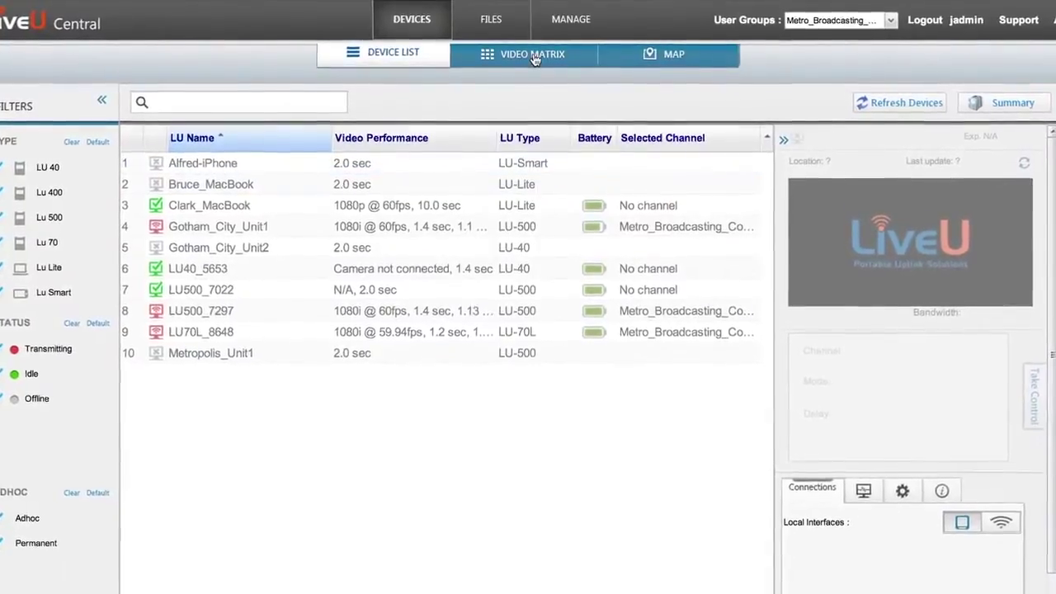
- Open the Video Matrix and drag the LU500_7297 preview tile onto the Gotham_City_Output2 output
click(534, 56)
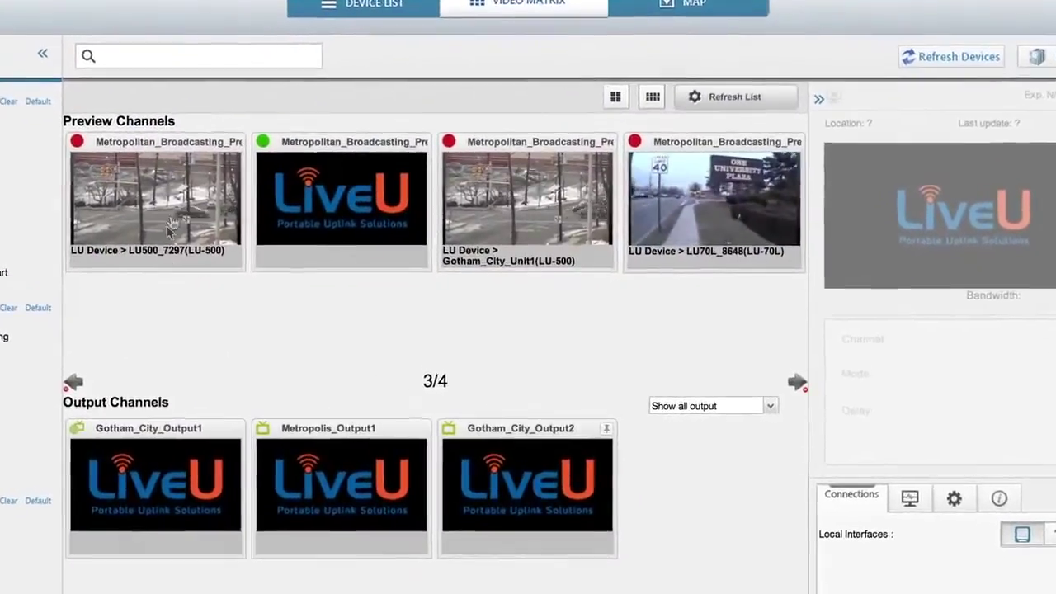
mouse_move(217, 231)
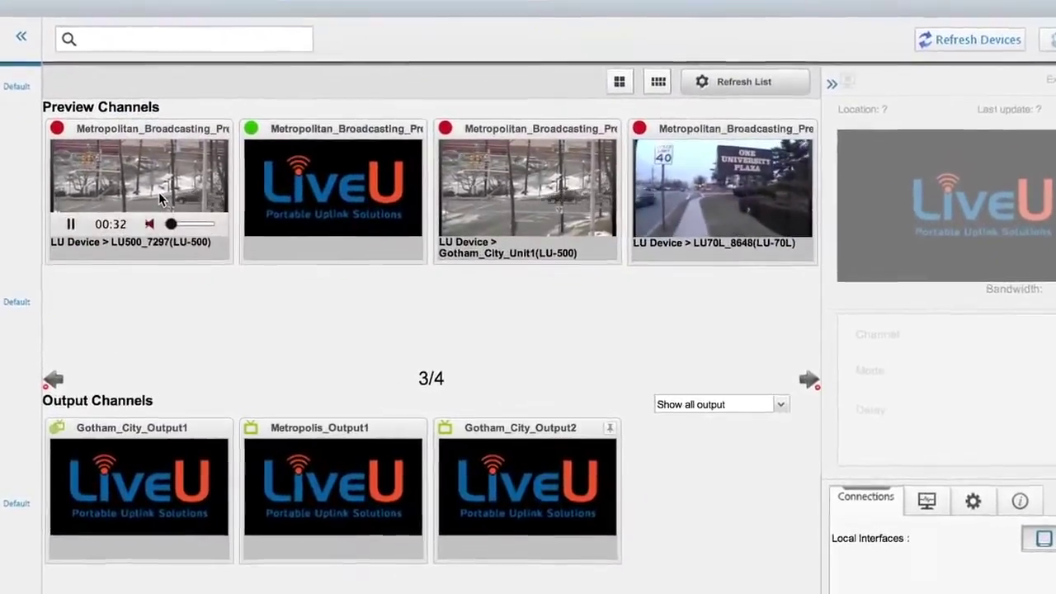
mouse_move(500, 188)
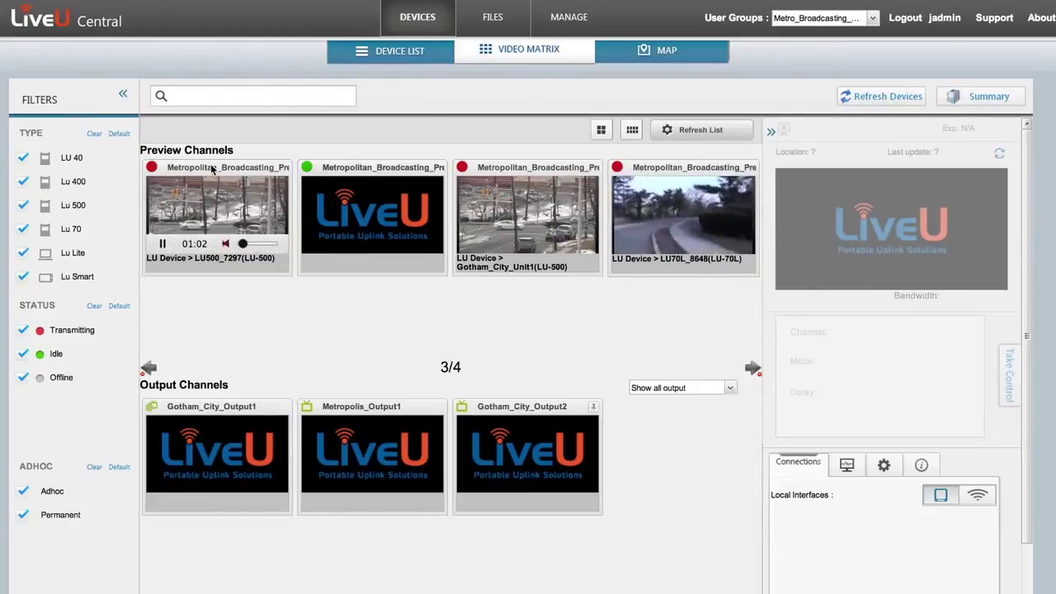
drag(210, 164, 518, 436)
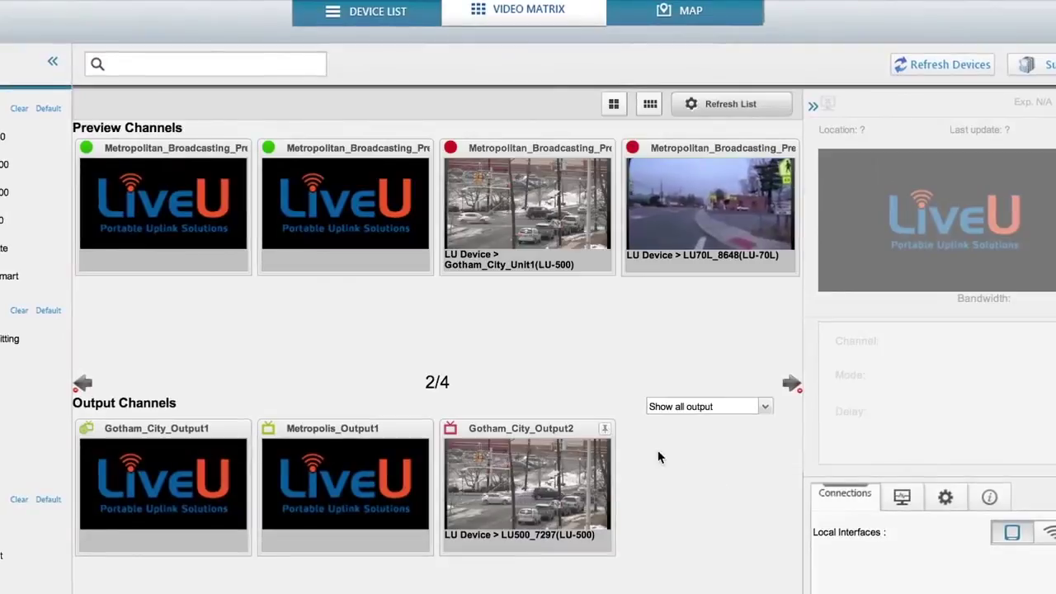
- Release and confirm freeing the Gotham_City_Output2 channel, then go to the groups management area
click(605, 429)
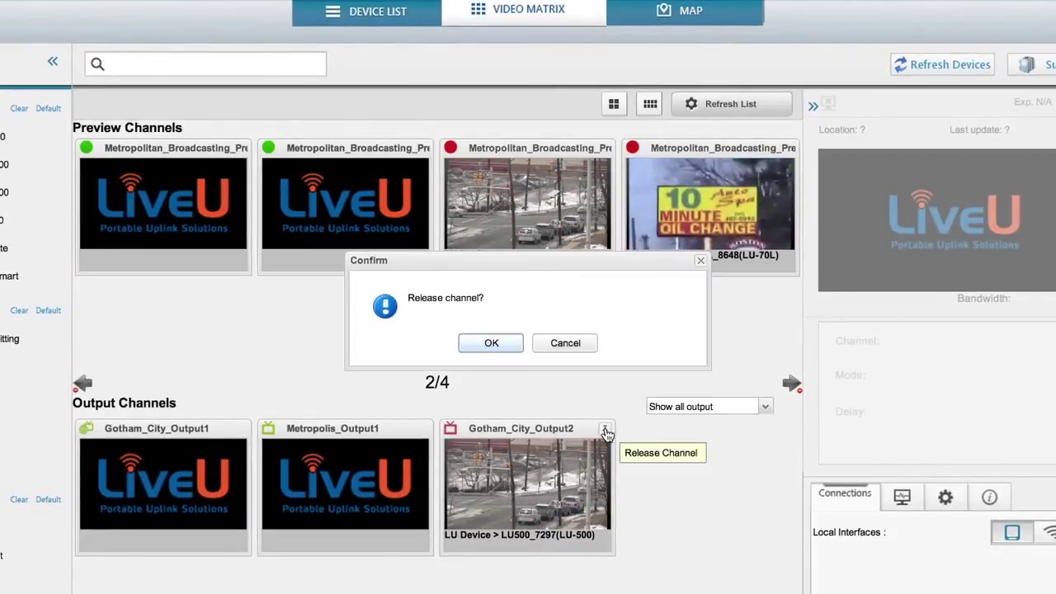
click(491, 343)
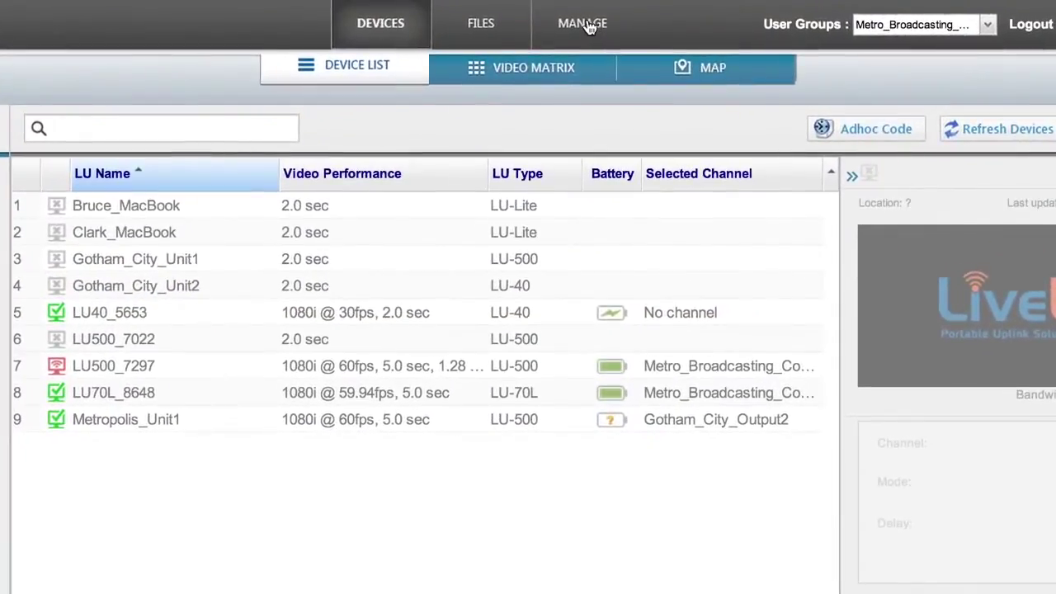
click(588, 25)
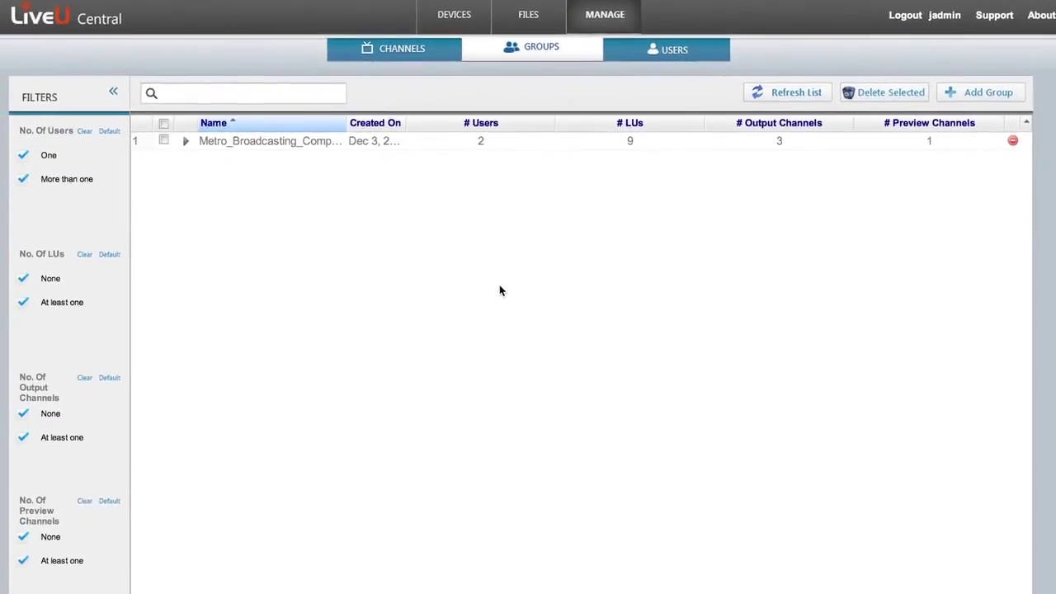
- Add a group named Gotham_City_Station containing Bruce_MacBook and both Gotham_City units
click(977, 92)
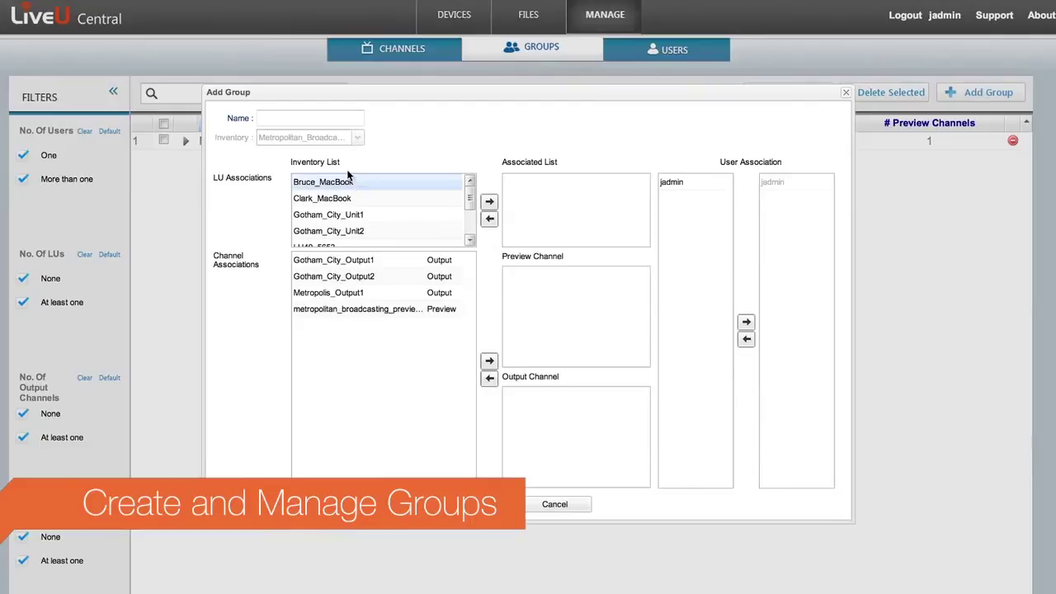
click(342, 118)
text(Gotham_C)
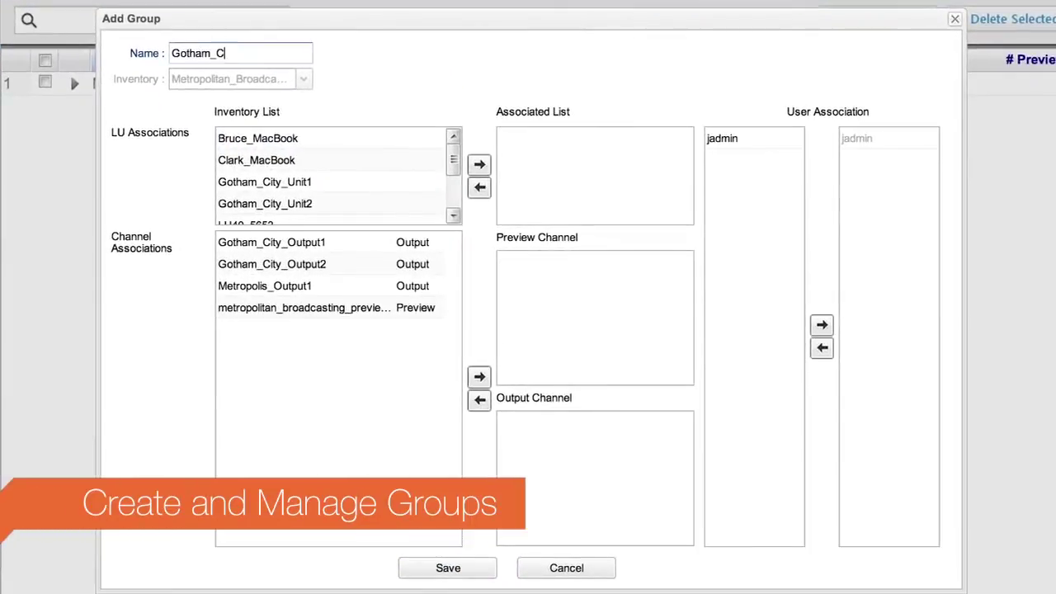
text(ity_Station)
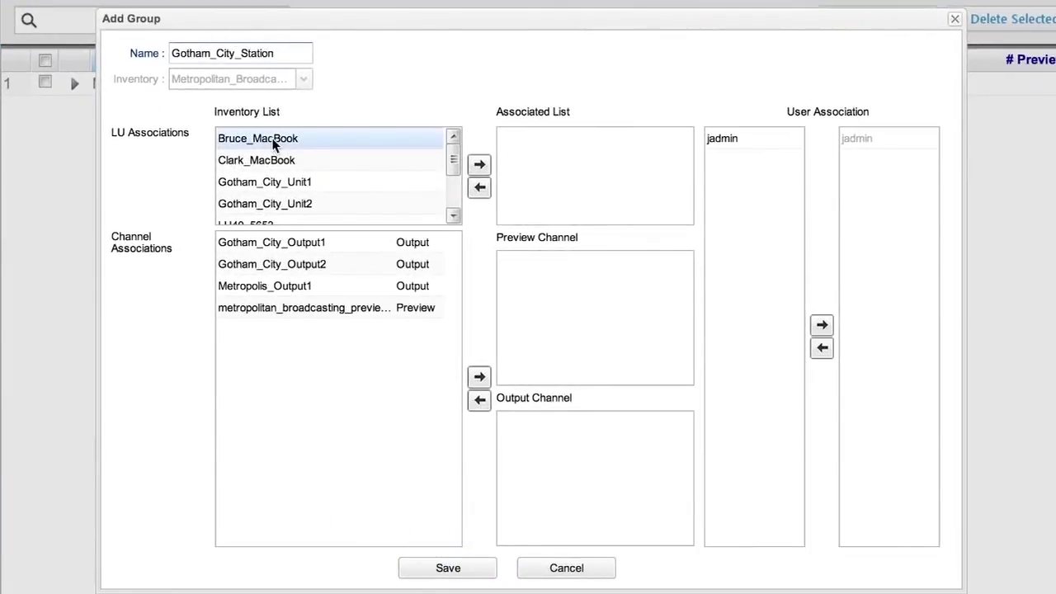
click(480, 167)
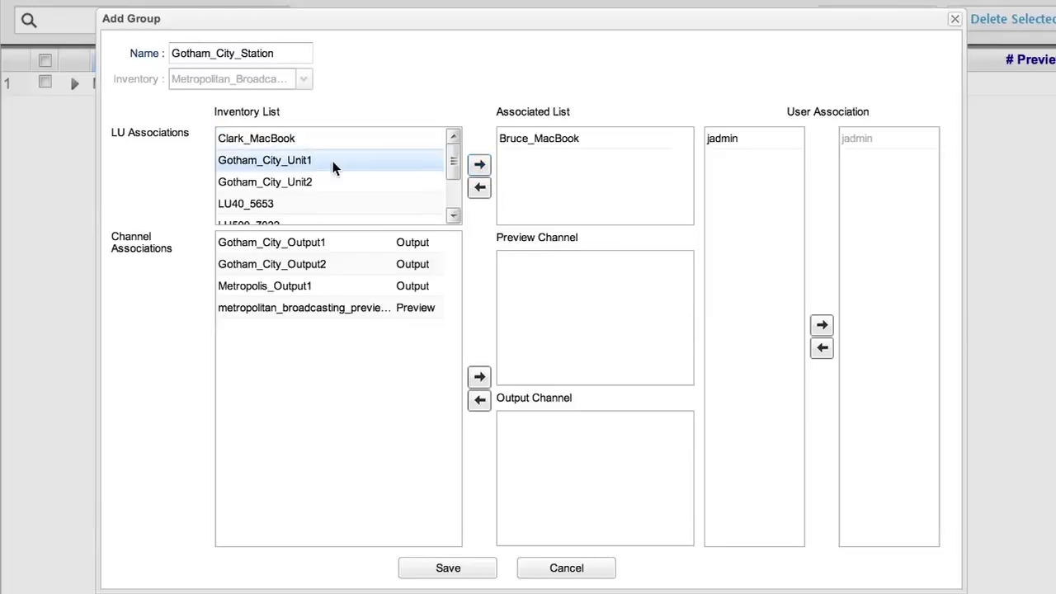
shift+click(322, 179)
click(480, 166)
- Assign Gotham_City_Output1 and Gotham_City_Output2 channels to the group and save it
click(327, 240)
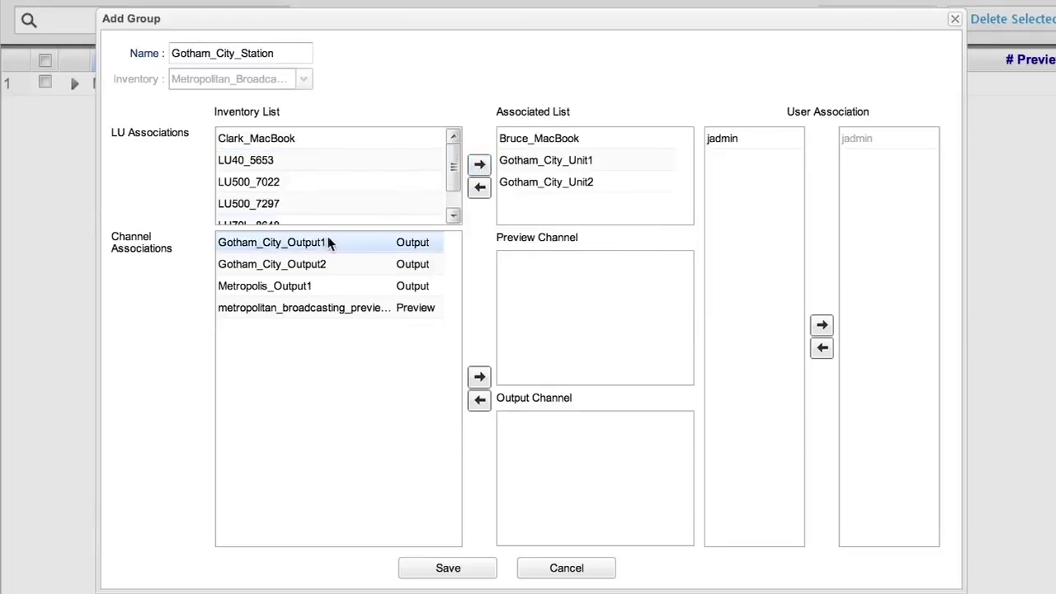
shift+click(328, 266)
click(479, 376)
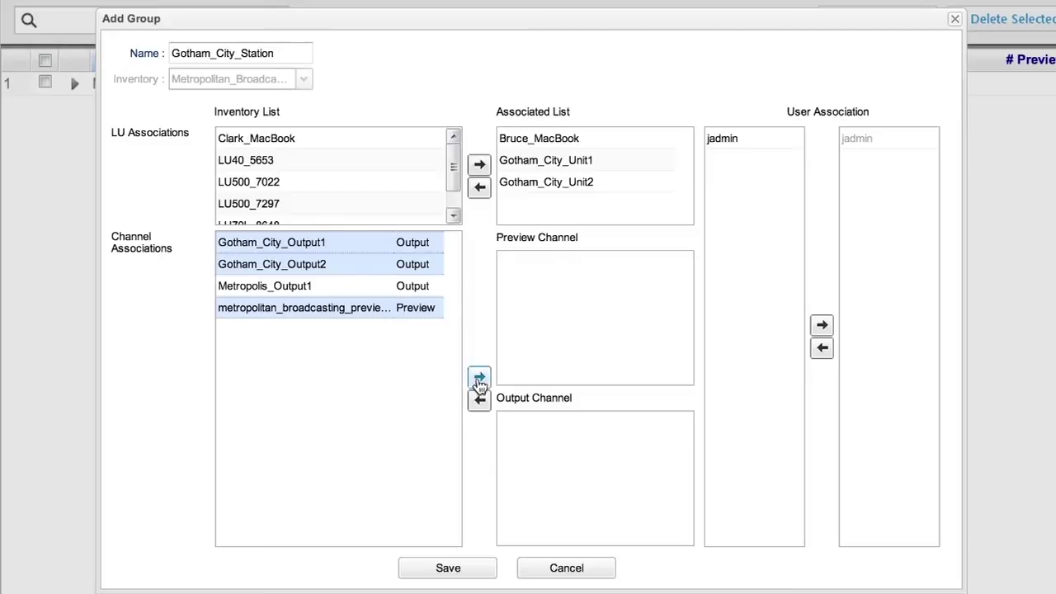
click(449, 567)
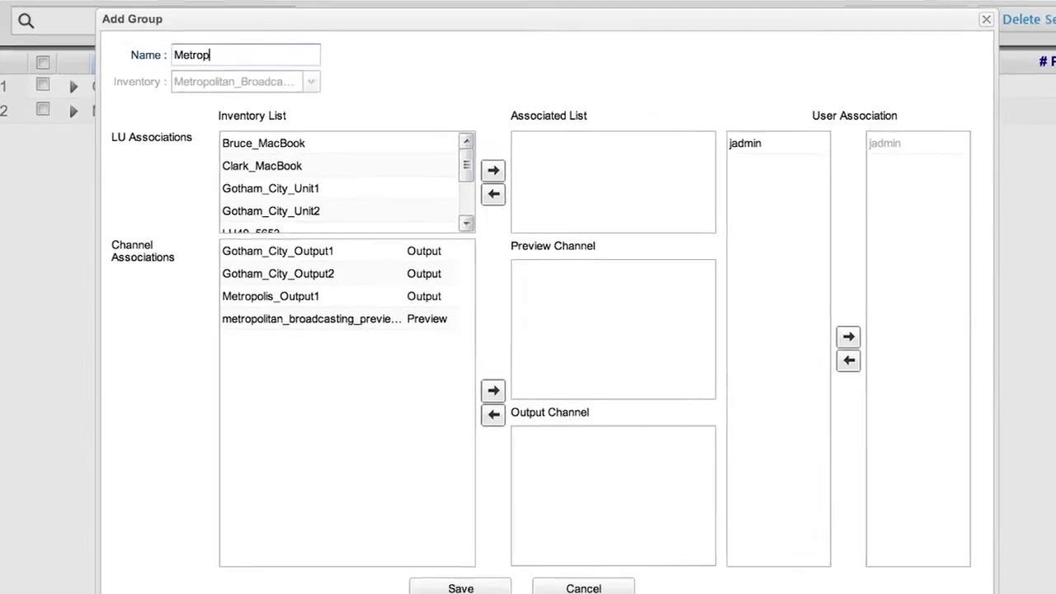
key(BackSpace)
key(BackSpace)
key(BackSpace)
key(BackSpace)
key(BackSpace)
key(BackSpace)
key(BackSpace)
key(BackSpace)
key(BackSpace)
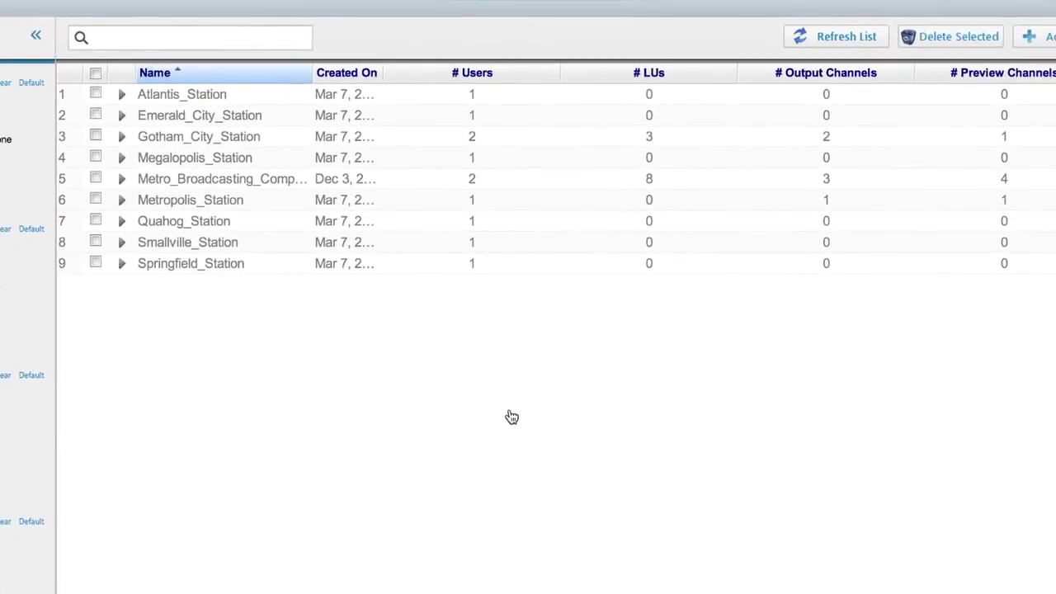
- Associate Clark_iPhone with the Metropolis_Station group, save, and acknowledge the confirmation
click(121, 200)
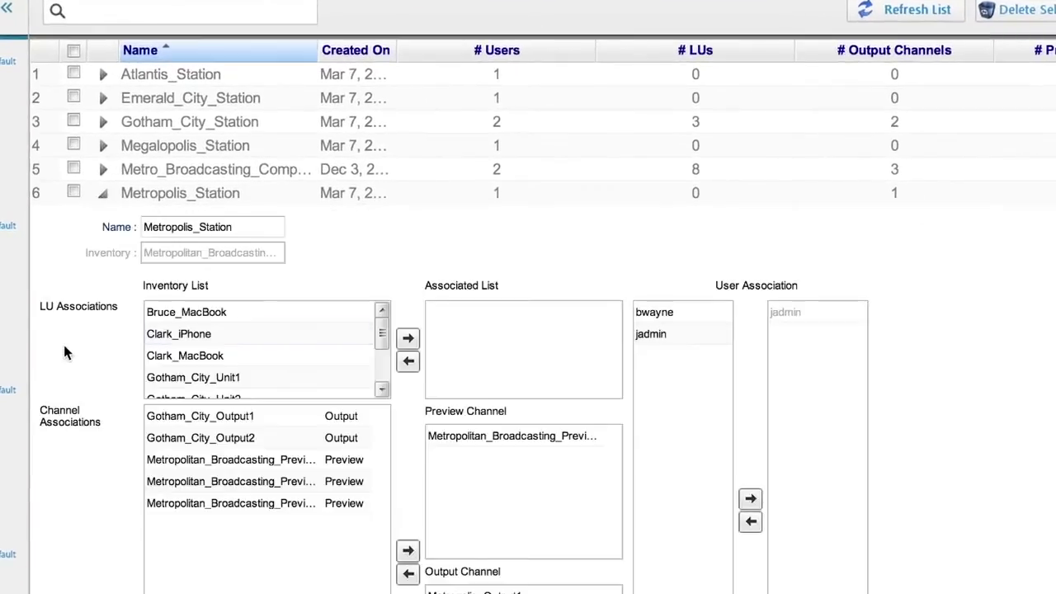
click(182, 333)
click(407, 338)
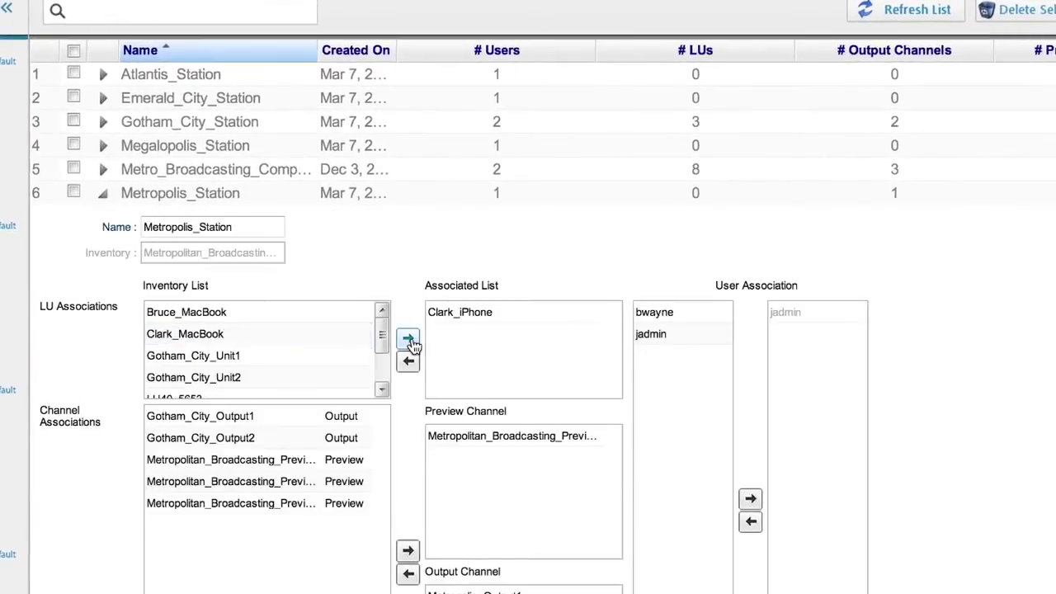
scroll(215, 363, down, 3)
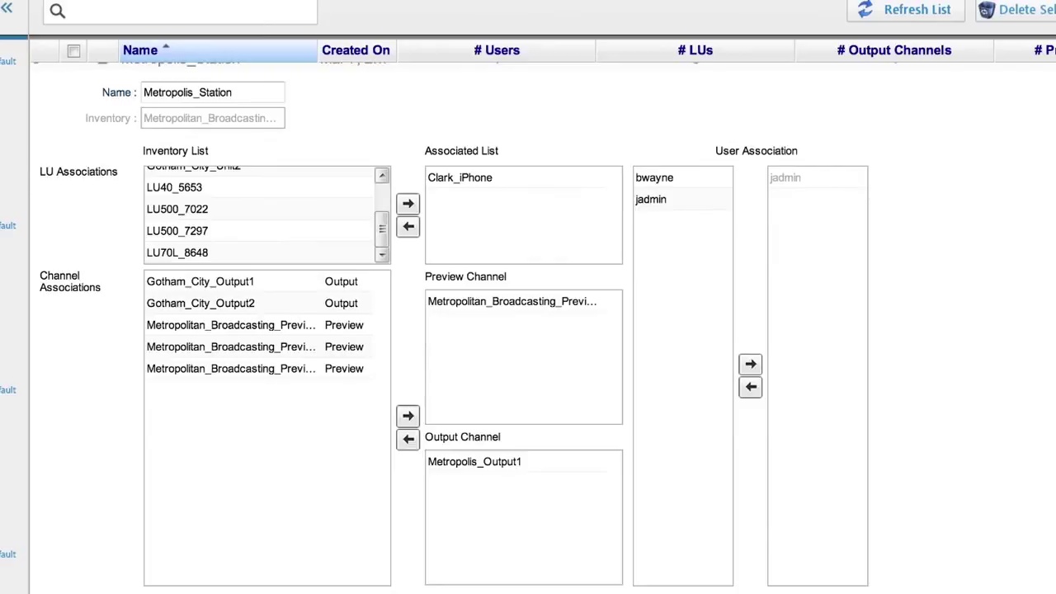
click(94, 587)
click(560, 328)
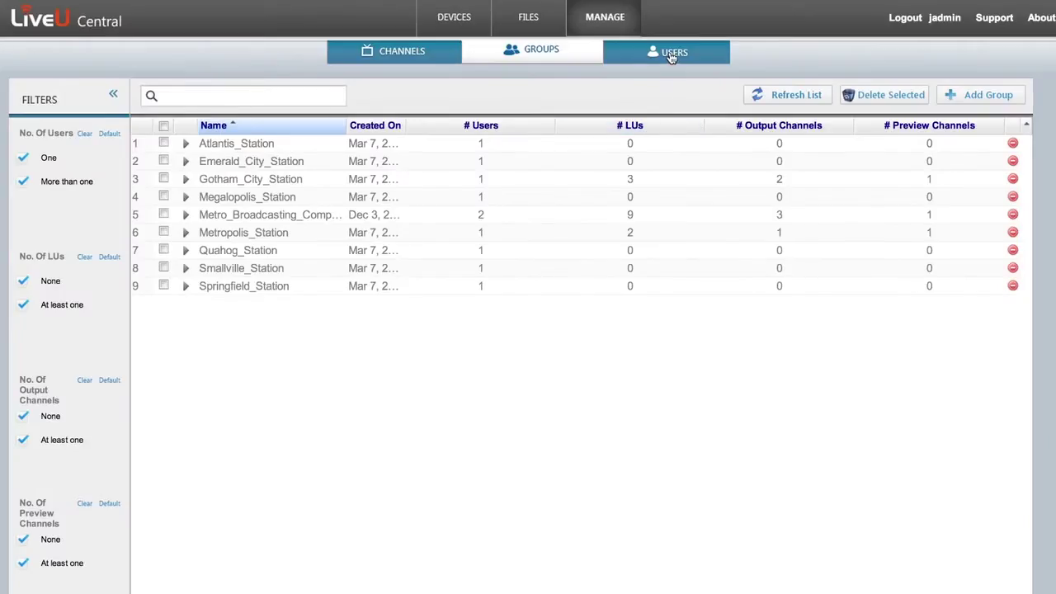
- Create a new user on the Users tab associated with Gotham_City_Station and save it
click(672, 54)
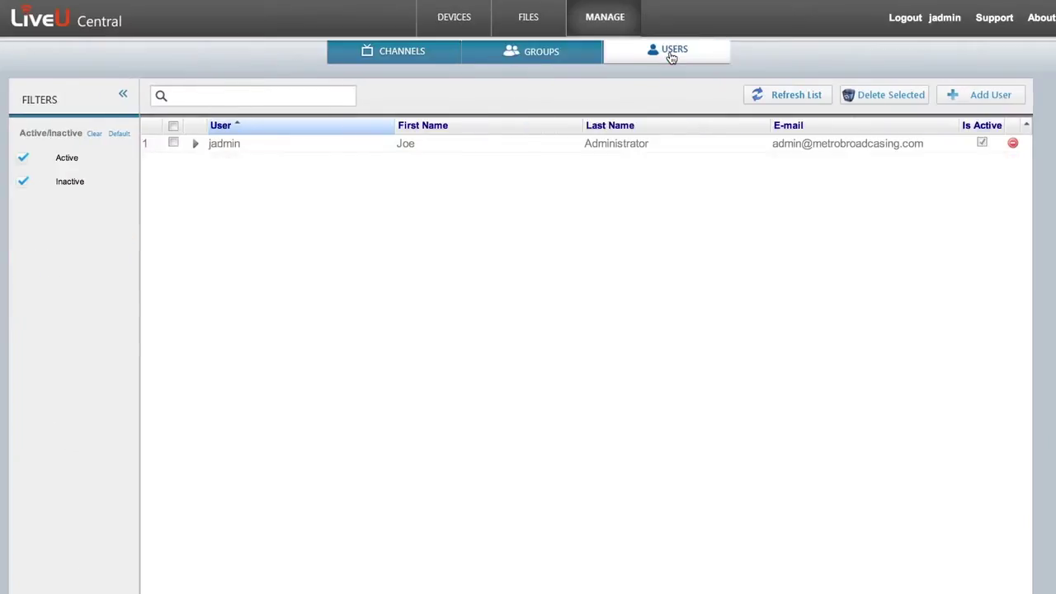
click(987, 97)
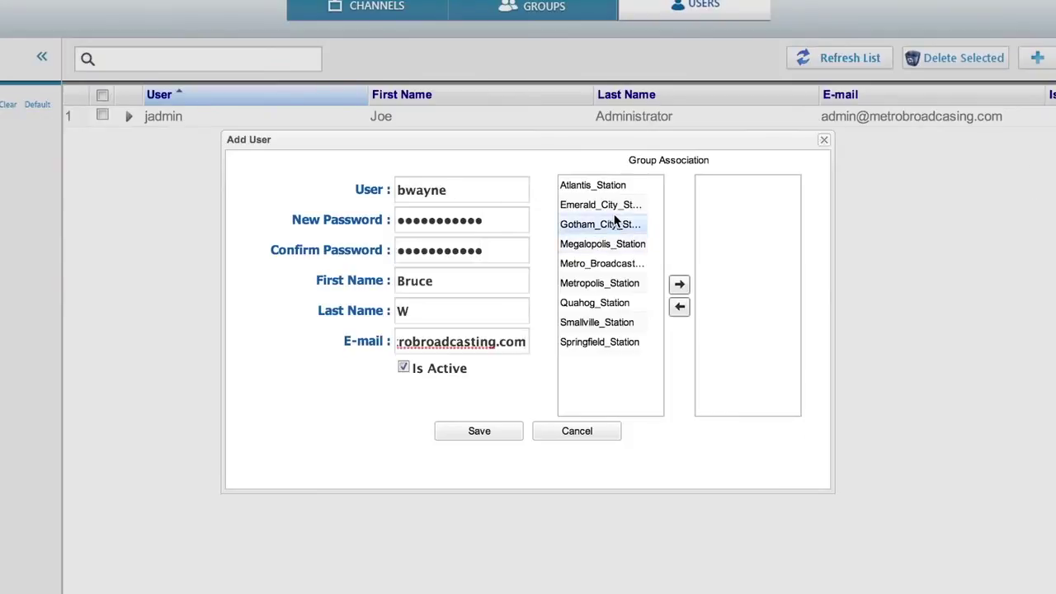
click(678, 285)
click(479, 431)
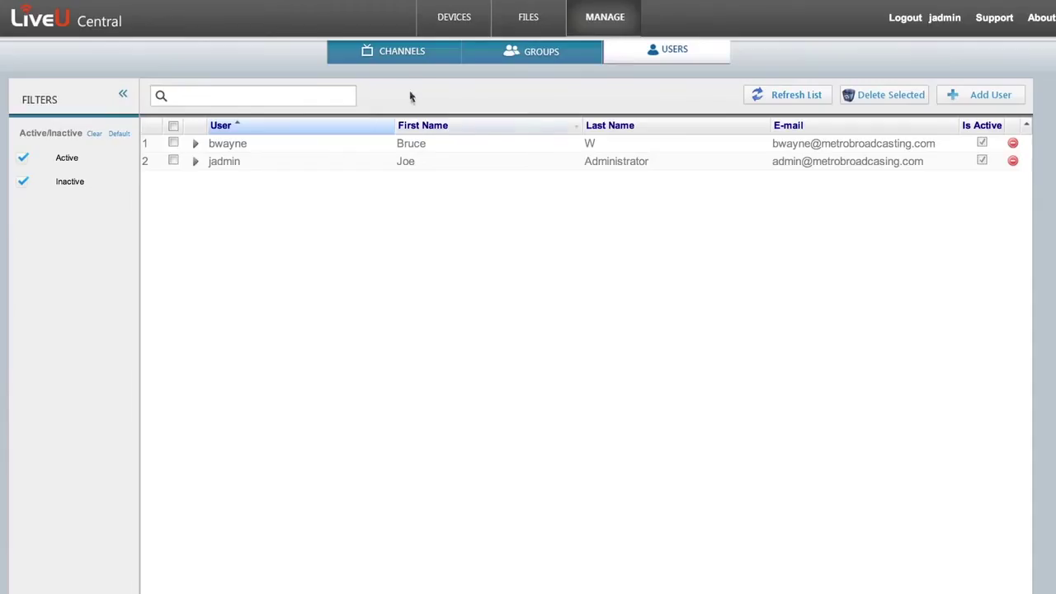
- Review the CDN configurations on the Channels tab, then expand the first channel's details
click(401, 54)
click(861, 95)
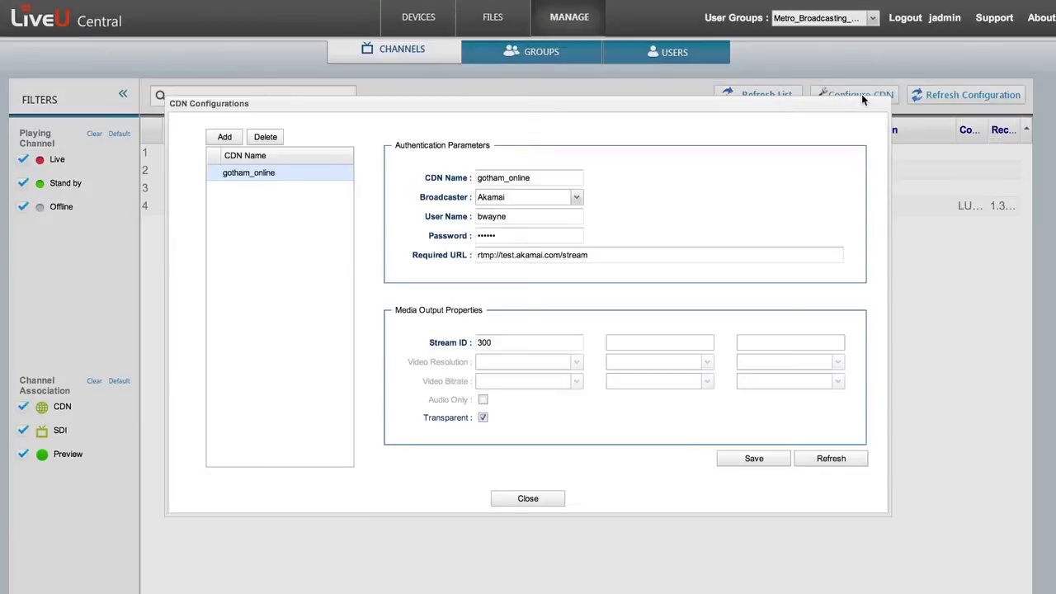
click(539, 500)
click(196, 153)
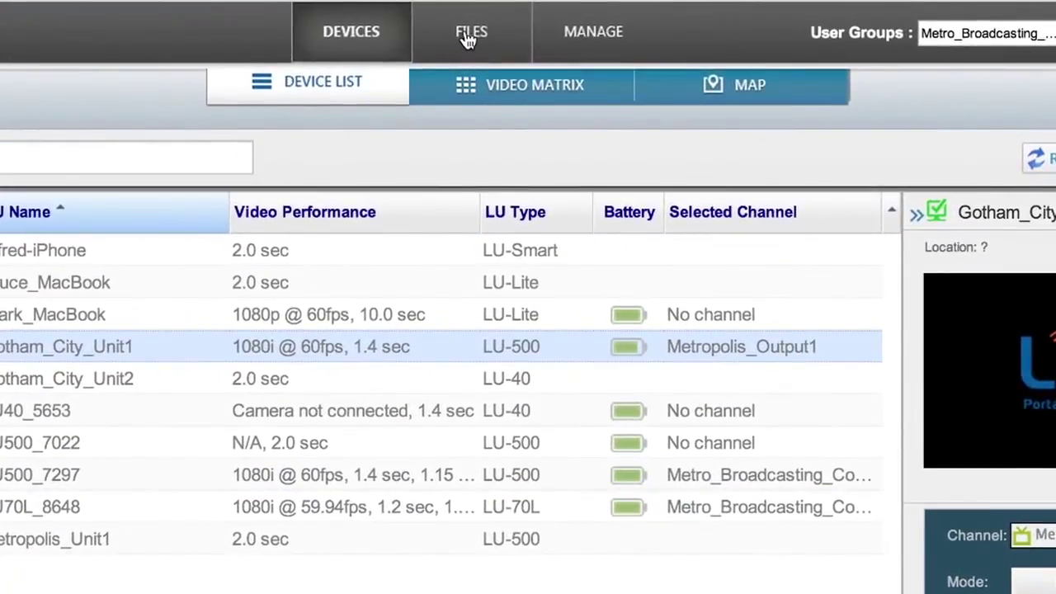
- Show the Files list and preview Gotham_City_Unit1's 140307_202904.mp4 recording
click(468, 37)
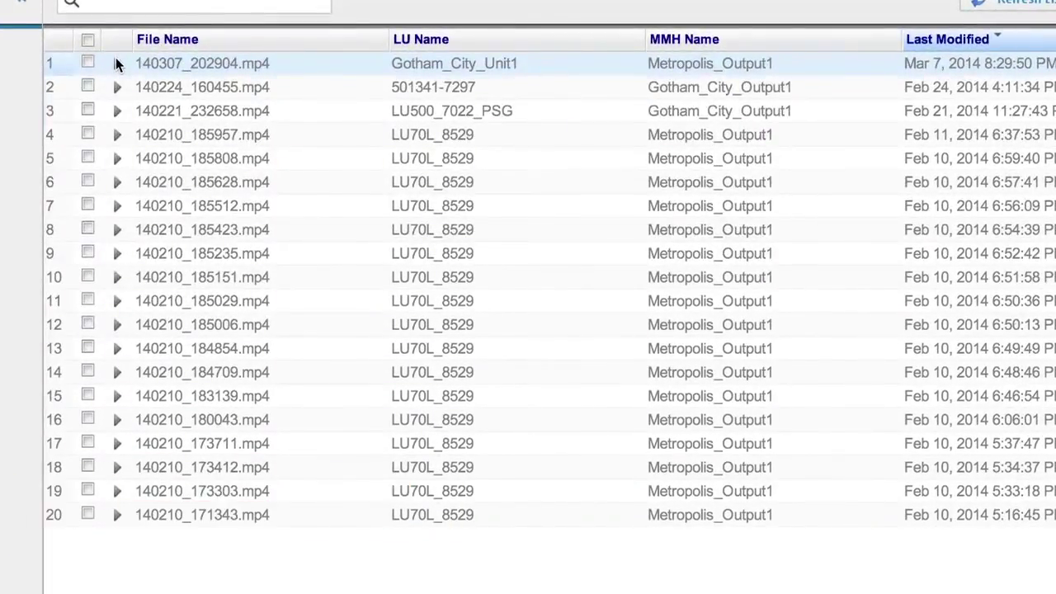
click(117, 63)
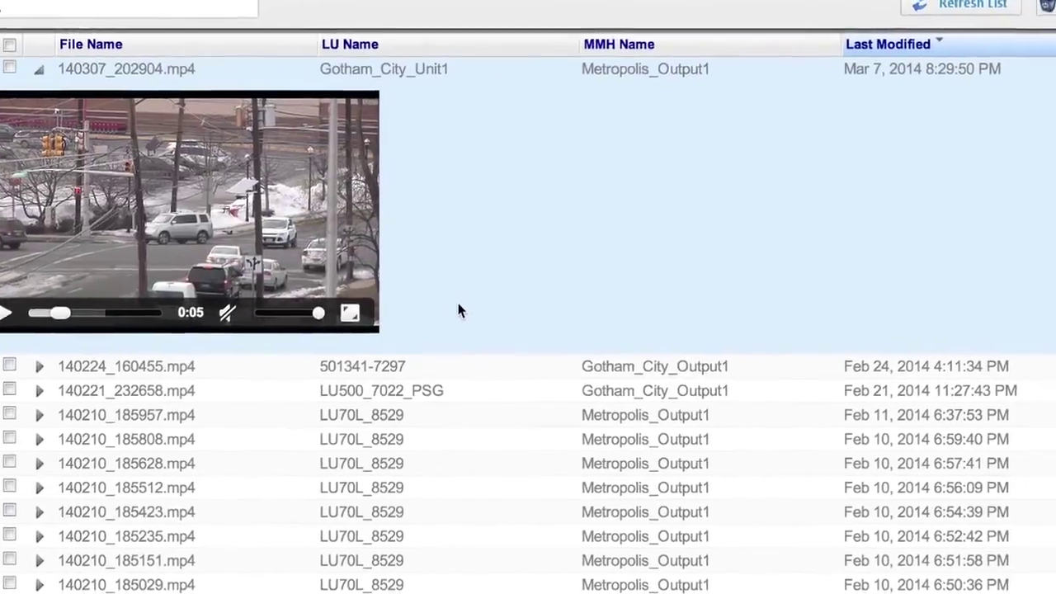